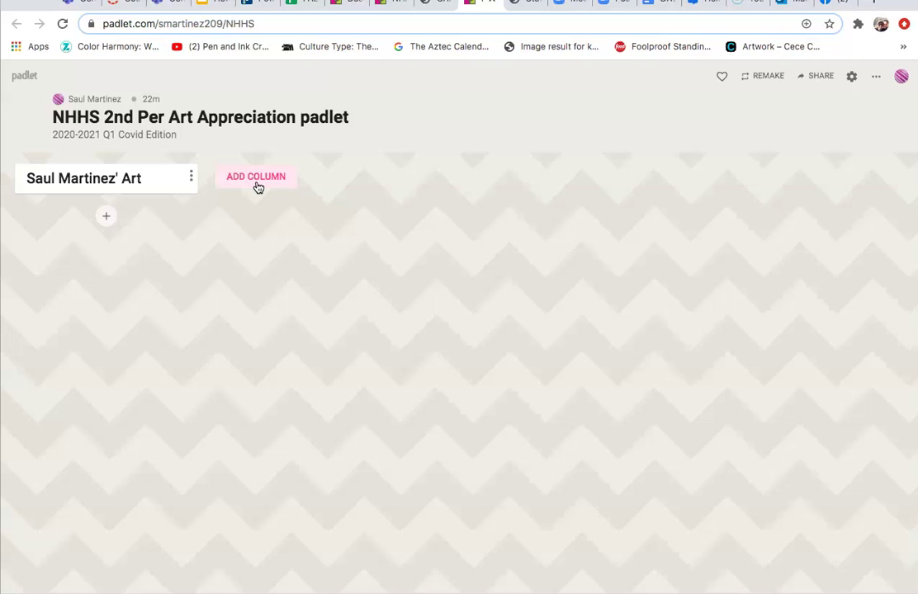
Add a post titled "Visual Arts Journal Entries" to the first column.
click(106, 218)
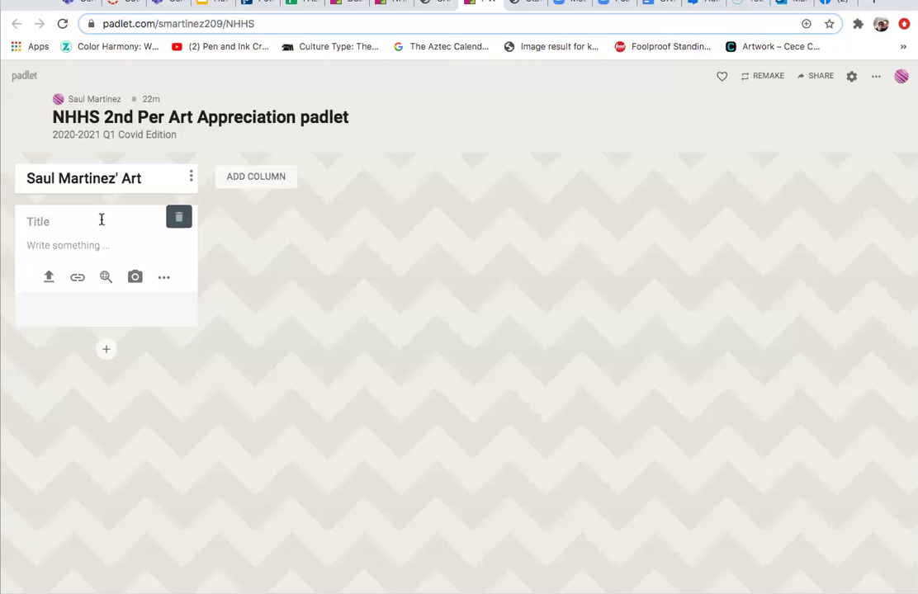
text(Visual Arts Jouran)
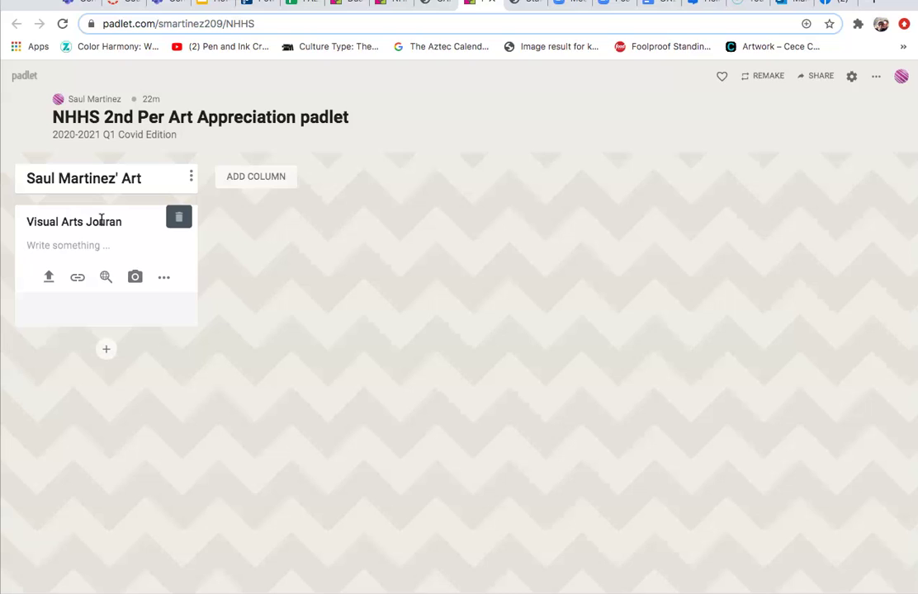
key(BackSpace)
key(BackSpace)
text(nal Entries)
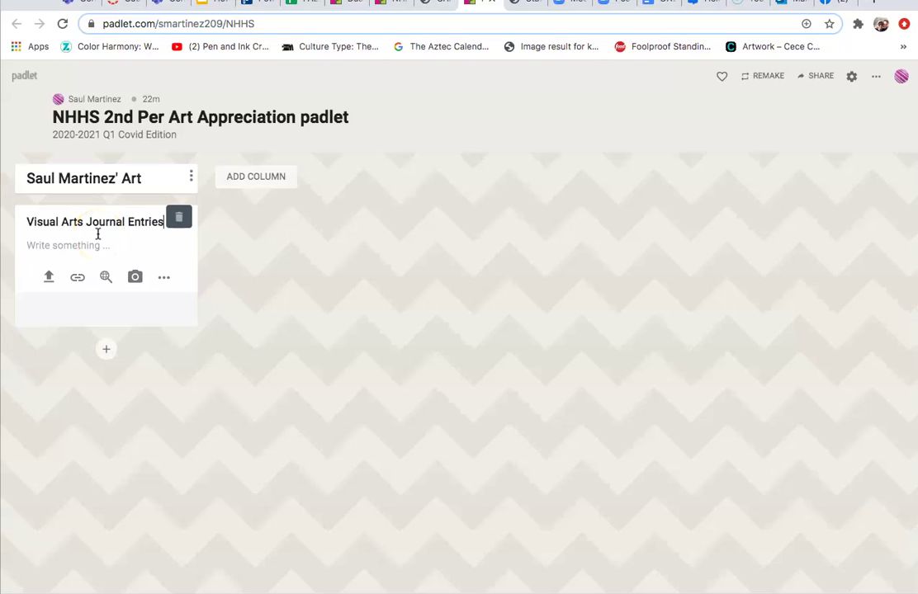
key(Tab)
Add a second post titled "Virtual Gallery" below the journal entries post.
click(104, 348)
click(47, 324)
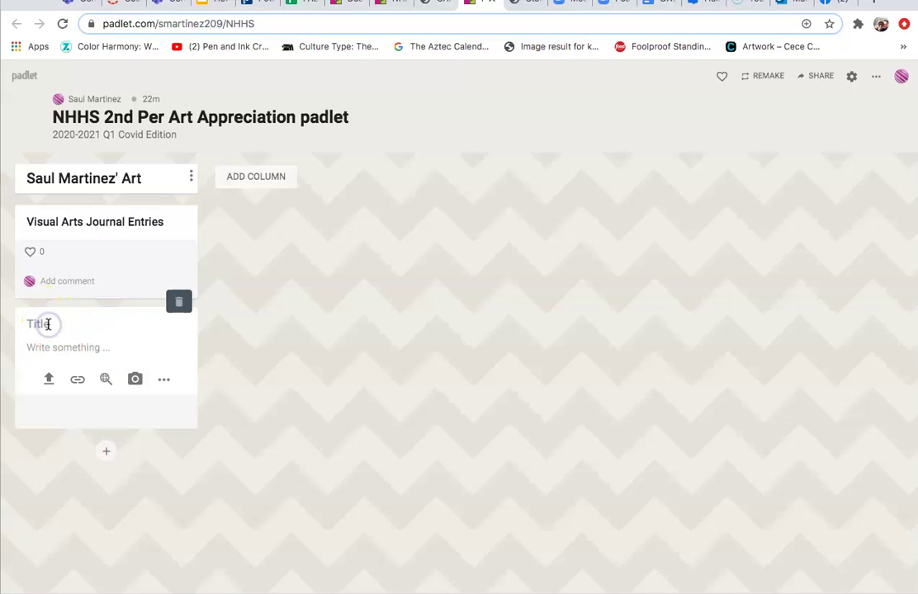
text(Virtual Gallery)
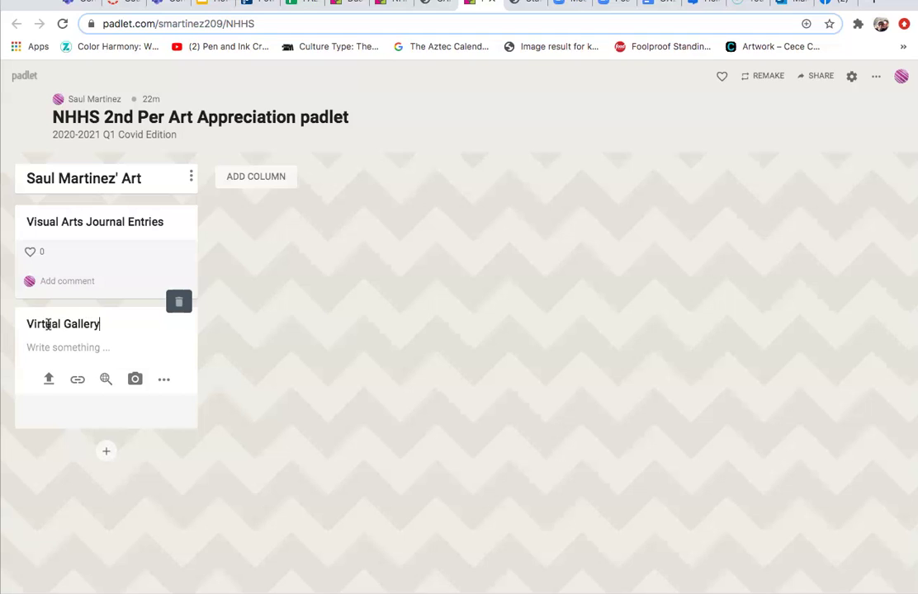
key(Tab)
click(28, 384)
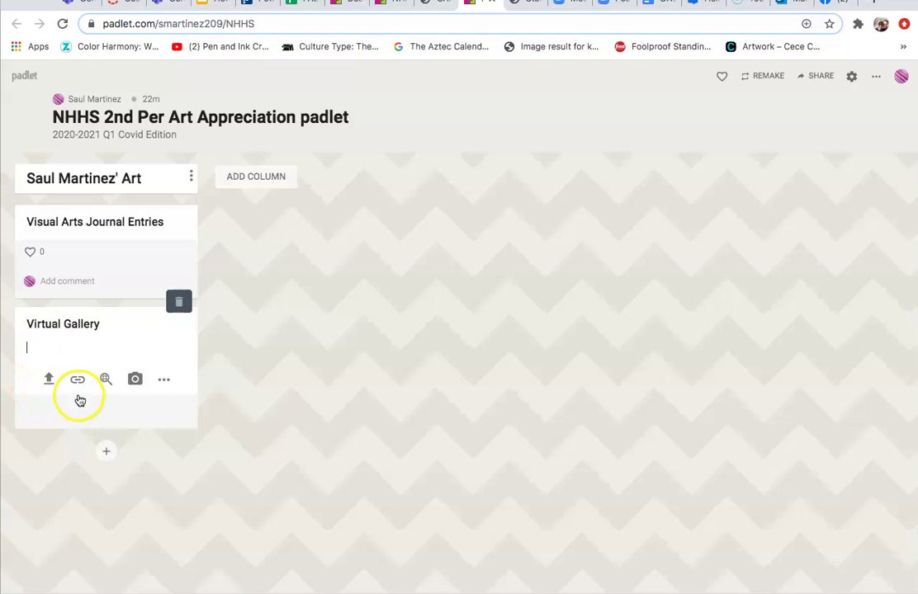
Add a third post titled "Studio Projects" below the Virtual Gallery post.
click(106, 450)
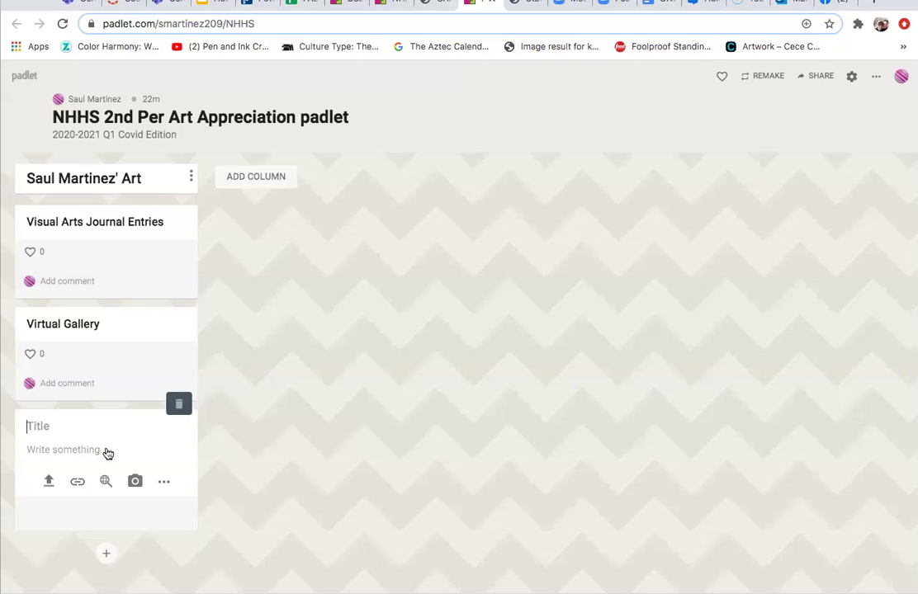
text(Studio Projects)
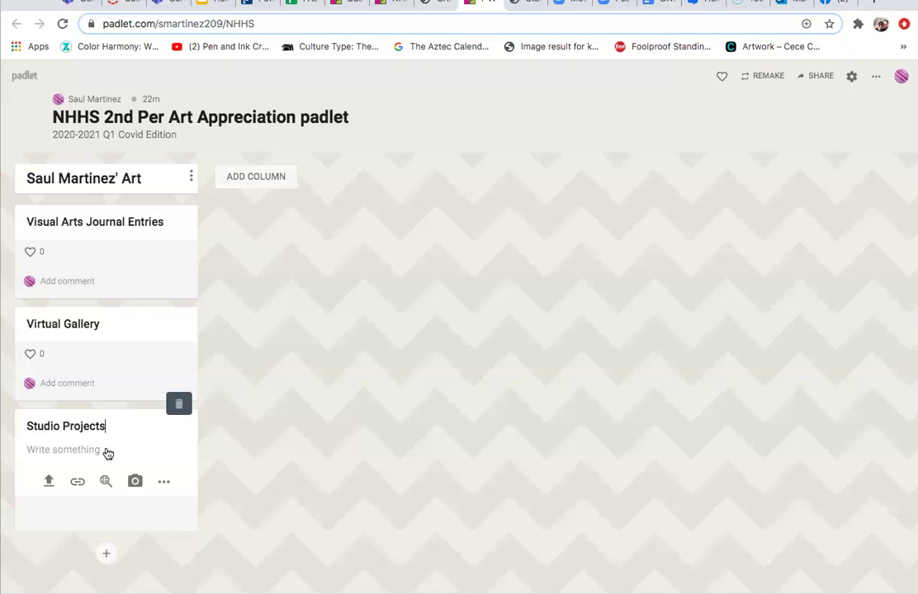
click(94, 468)
Add a fourth post titled "Principles of Design" below the Studio Projects post.
click(101, 548)
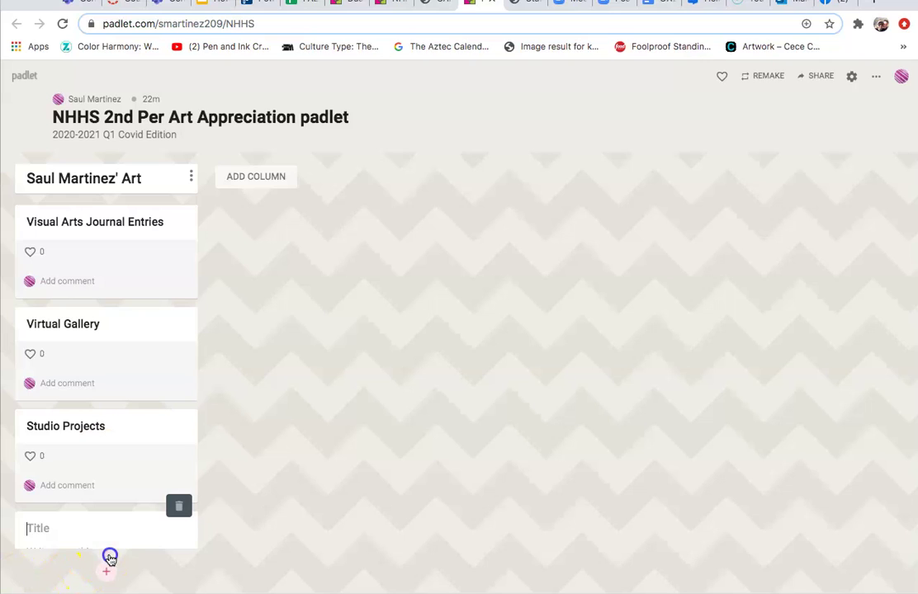
text(O)
key(BackSpace)
text(Principles of)
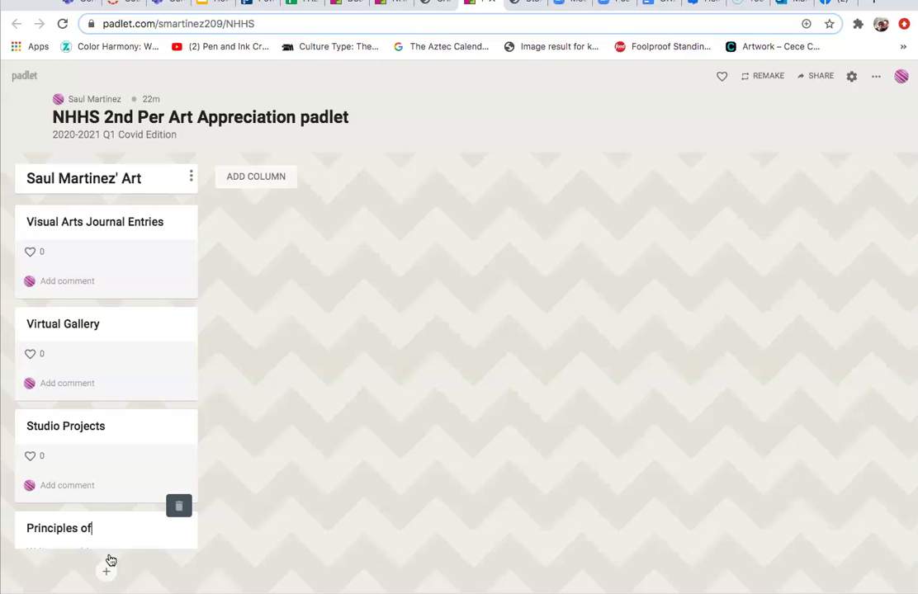
text( Design)
Add a fifth post titled "Painting Projects" below the Principles of Design post.
click(108, 574)
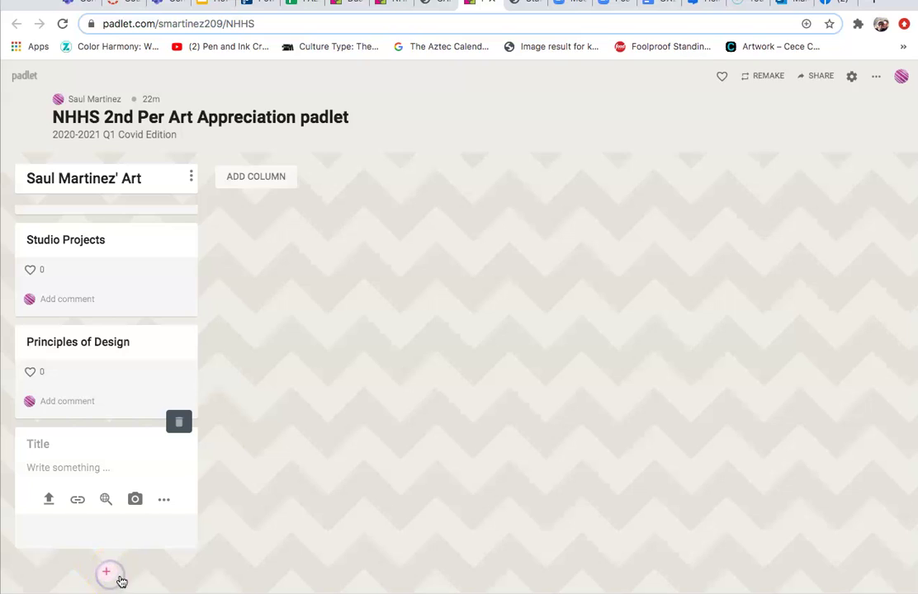
text(Paintin)
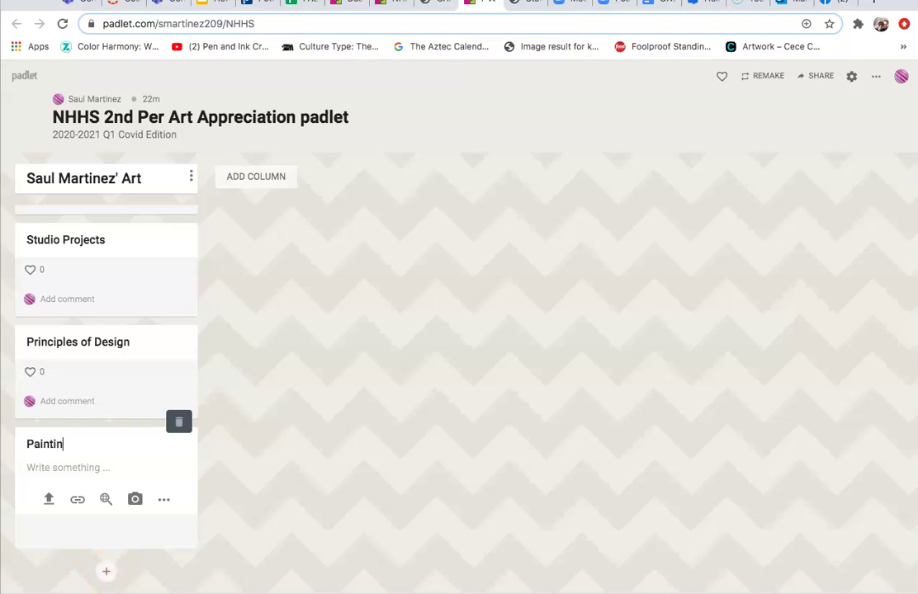
text(g Projects)
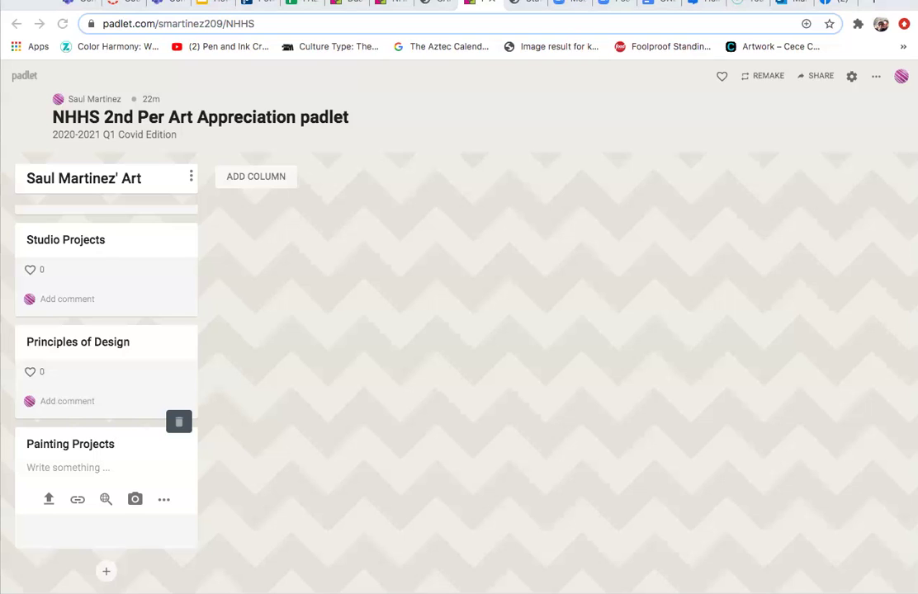
Add a sixth post titled "other" at the end of the column.
click(106, 571)
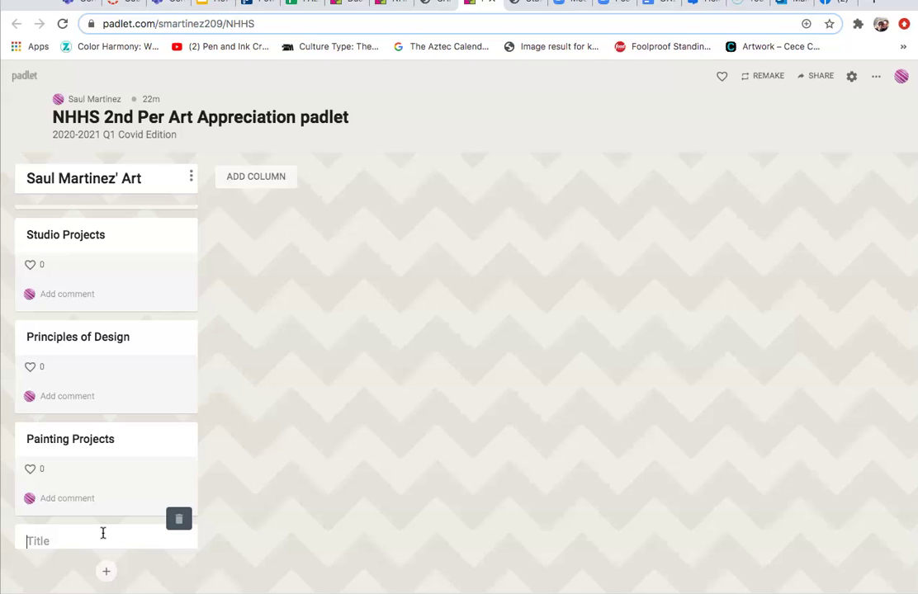
text(other)
key(Return)
scroll(94, 332, up, 5)
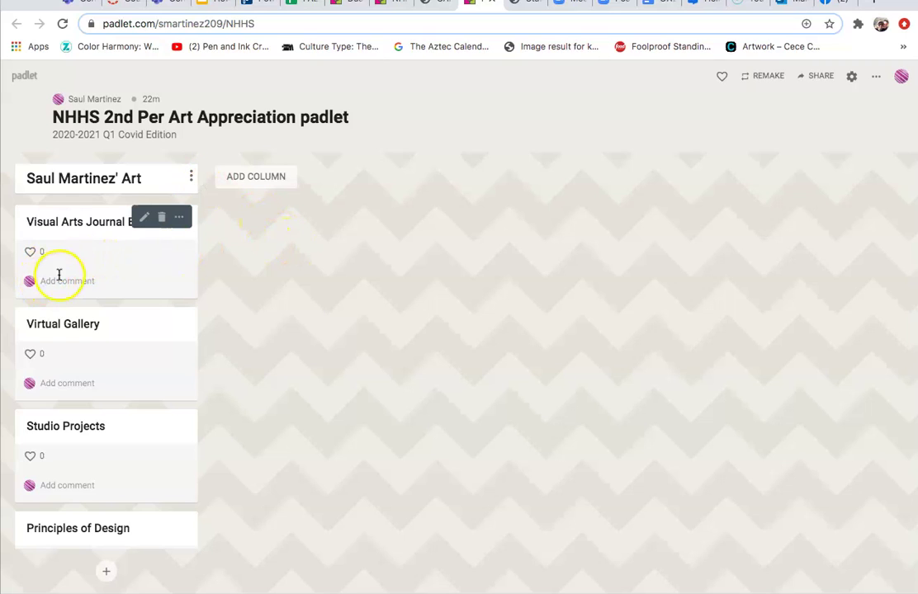
click(86, 224)
click(83, 251)
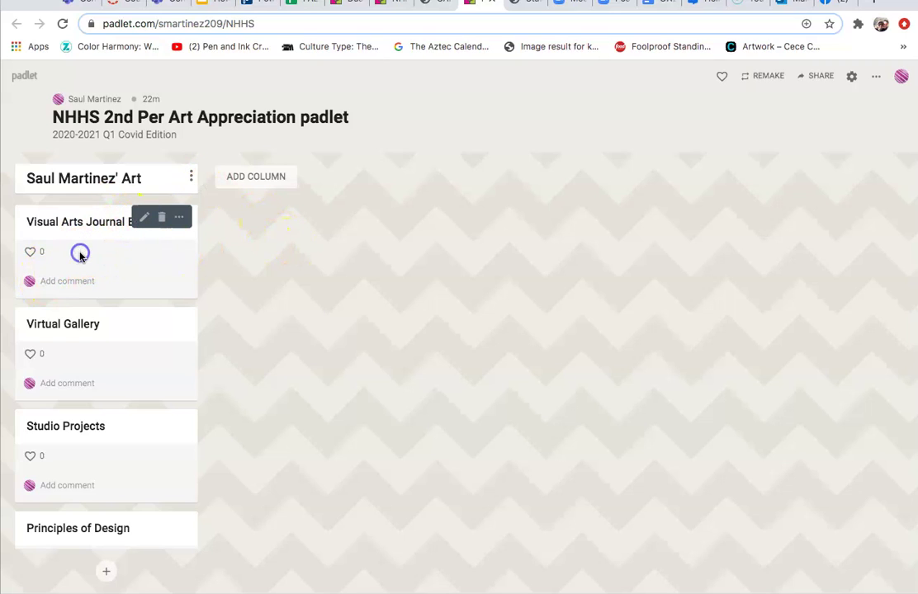
click(180, 217)
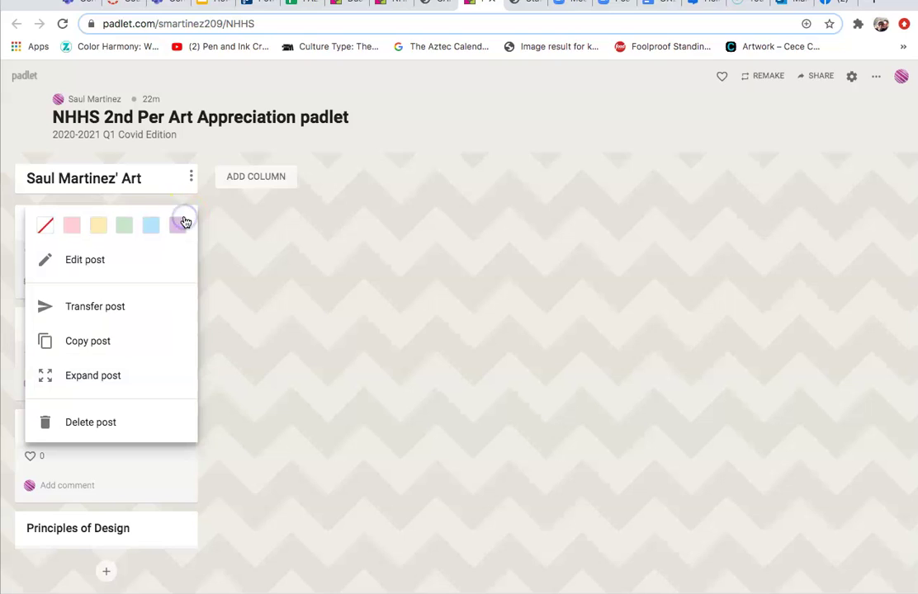
click(229, 303)
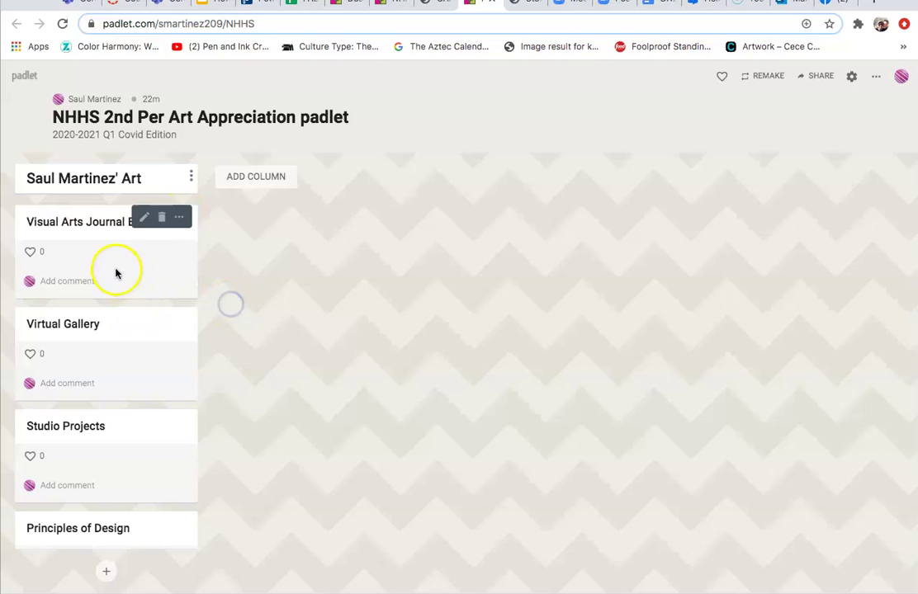
click(105, 263)
click(72, 285)
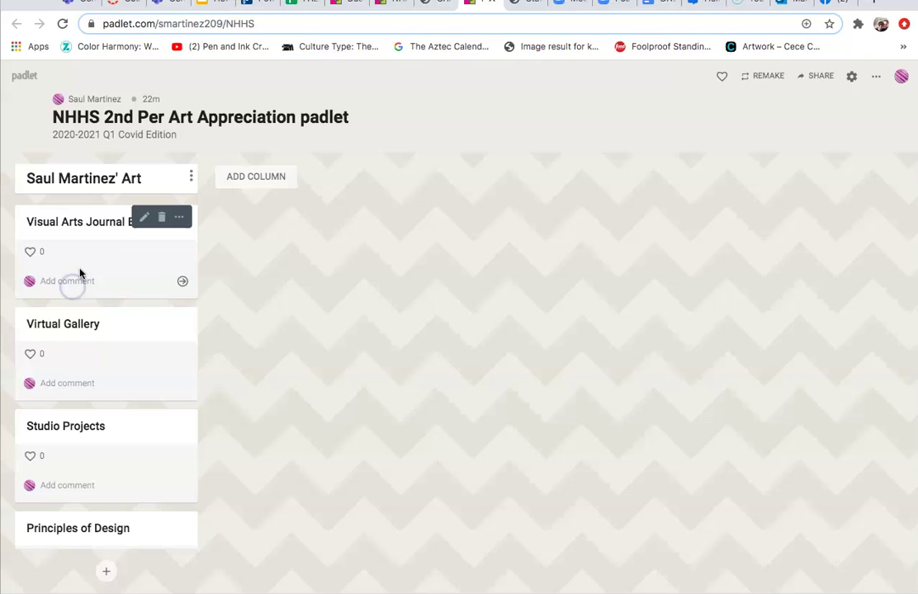
click(87, 236)
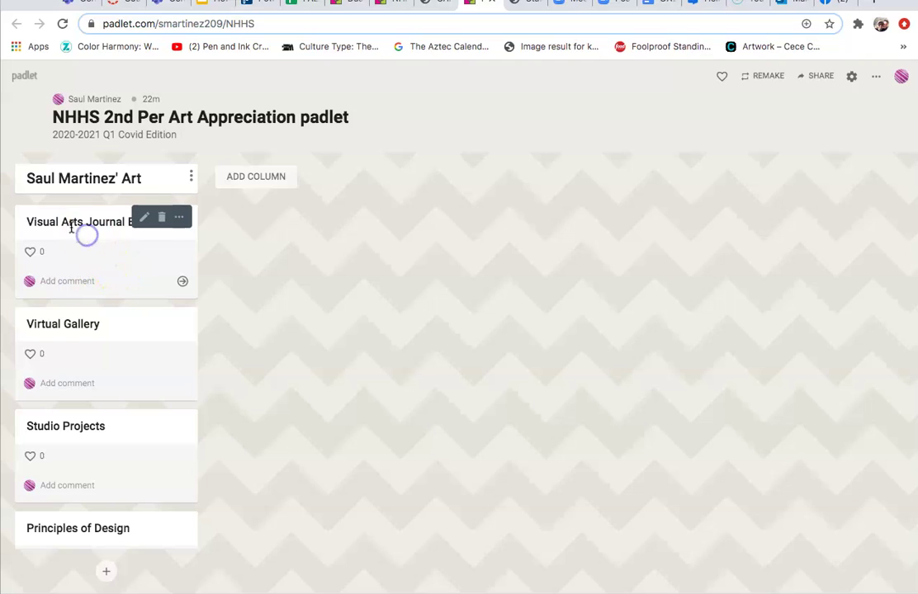
Open the "Visual Arts Journal Entries" post for editing and review all the attachment types it offers.
click(144, 218)
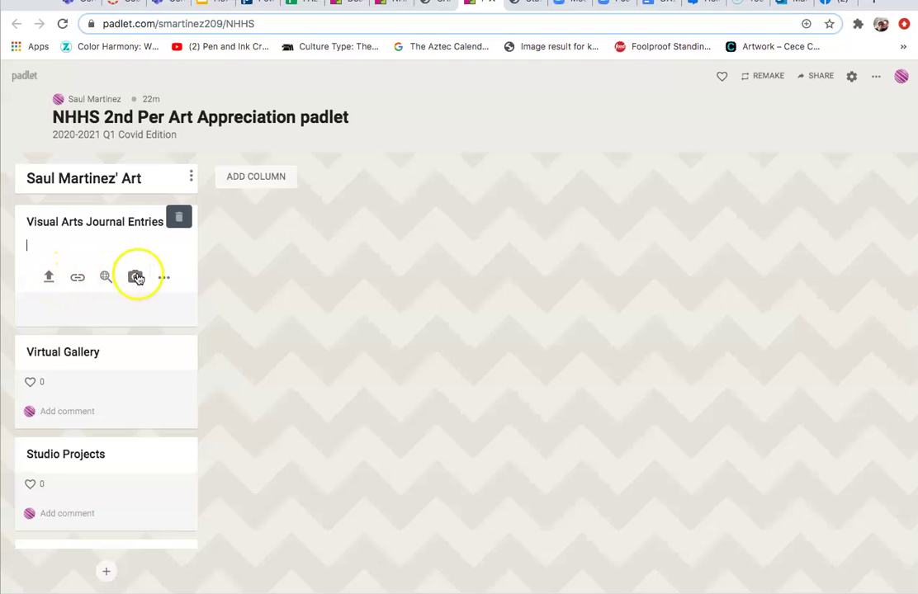
click(165, 278)
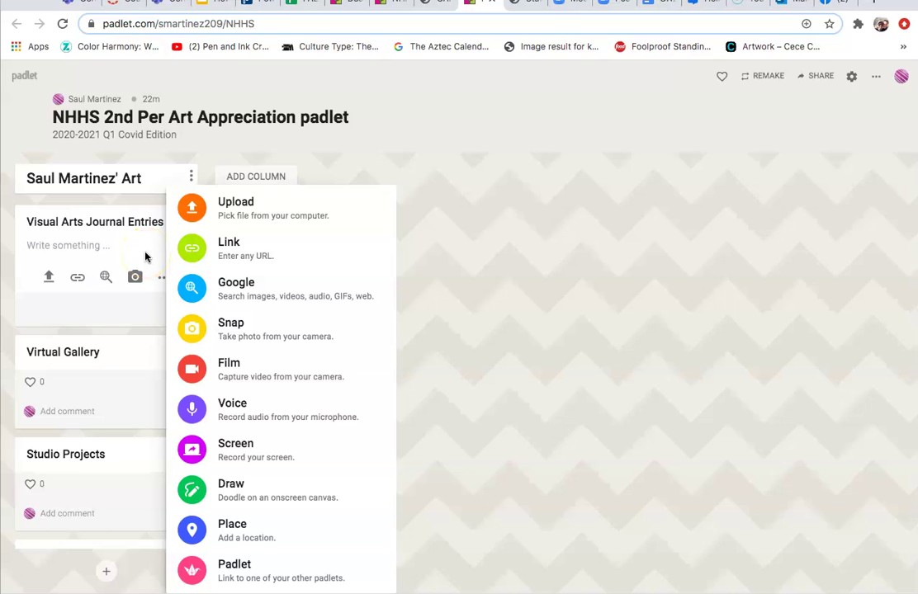
click(241, 496)
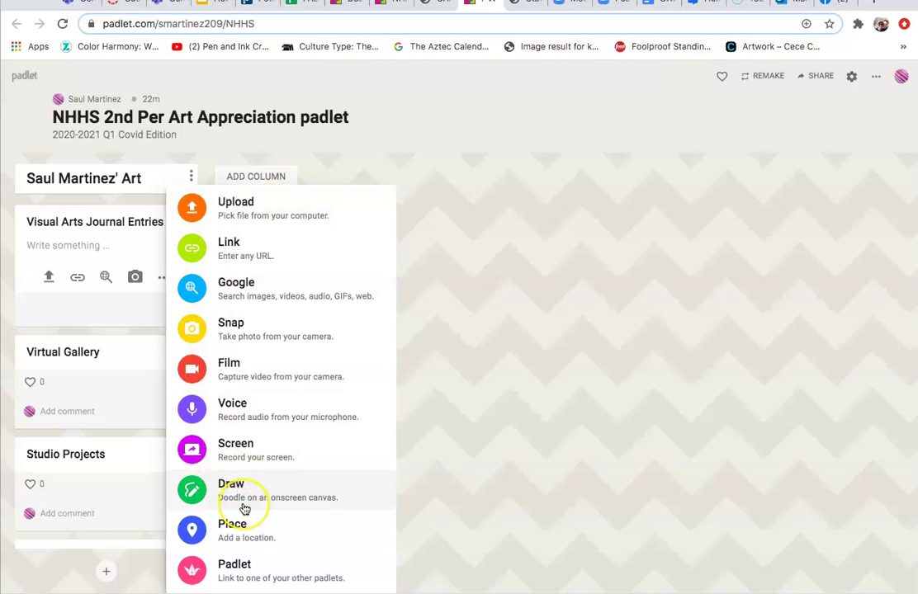
click(249, 404)
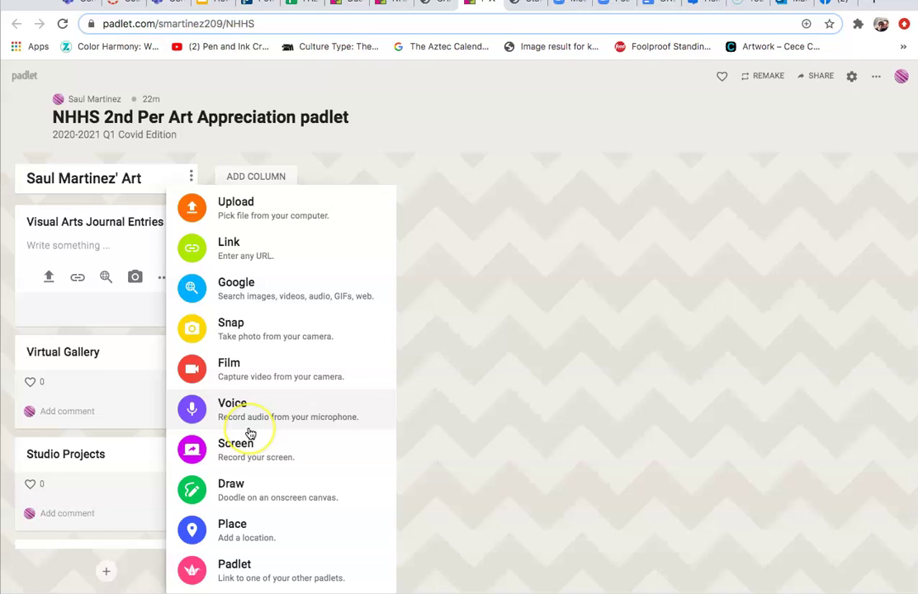
click(247, 432)
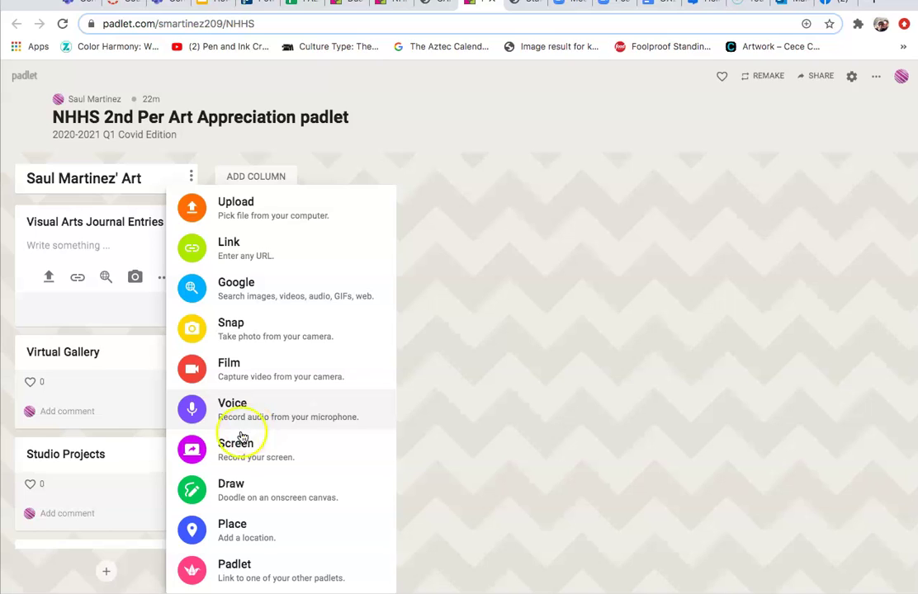
click(252, 319)
click(239, 365)
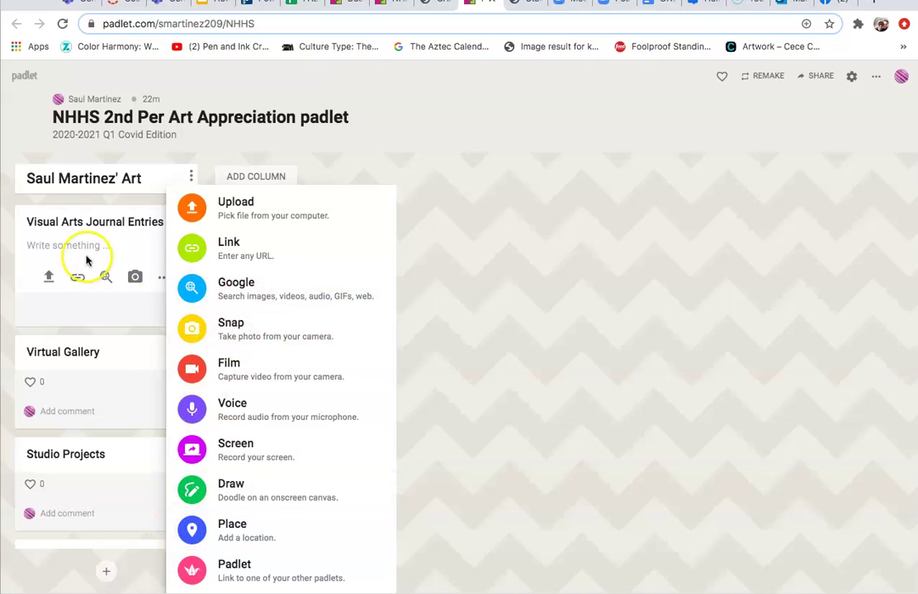
click(430, 211)
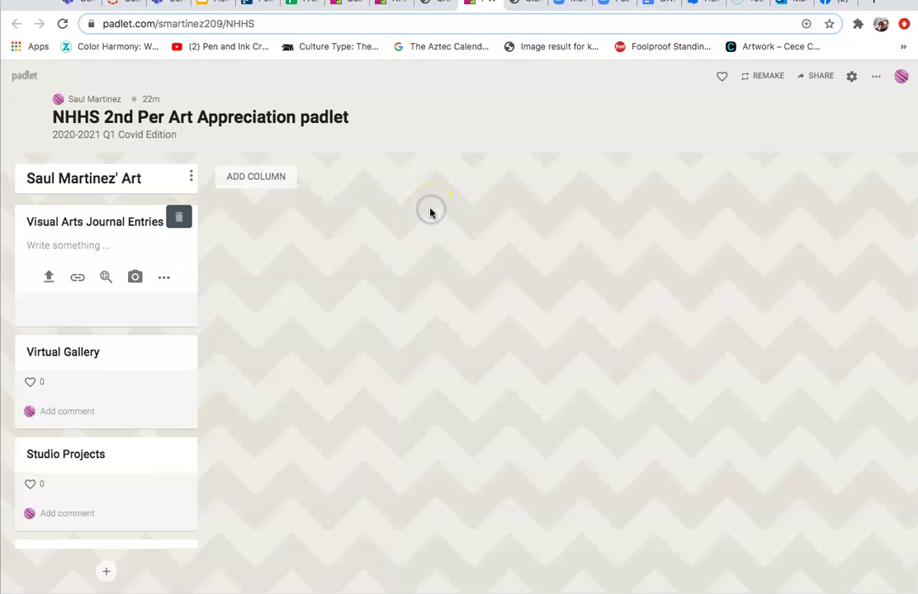